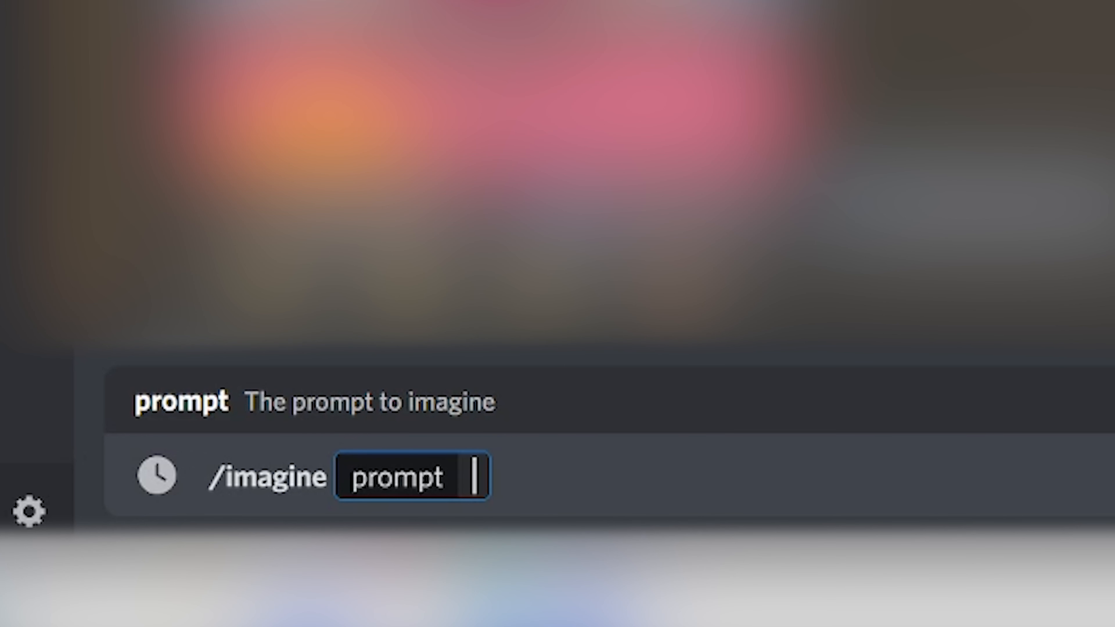
Submit an /imagine prompt reading "a dog made of fire"
type("a")
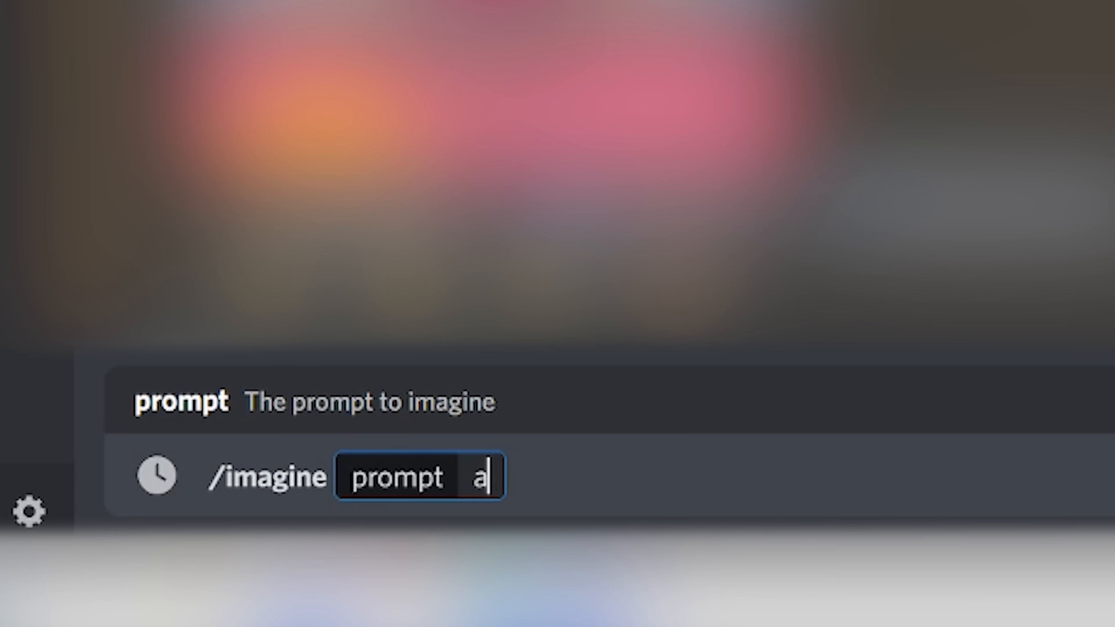
type(" dog made of fire")
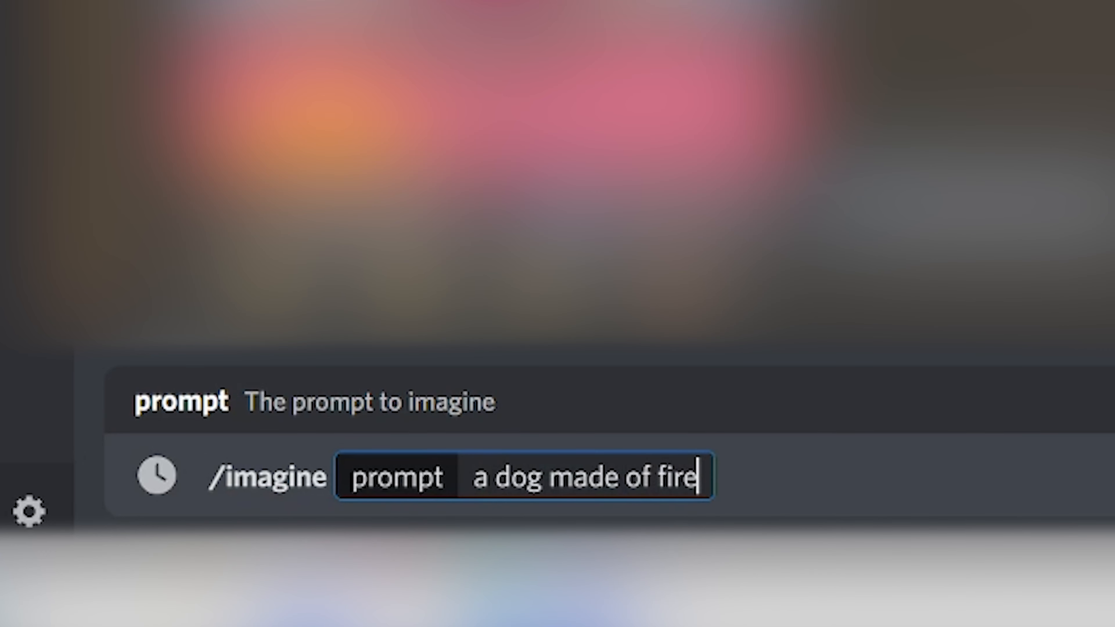
key("Return")
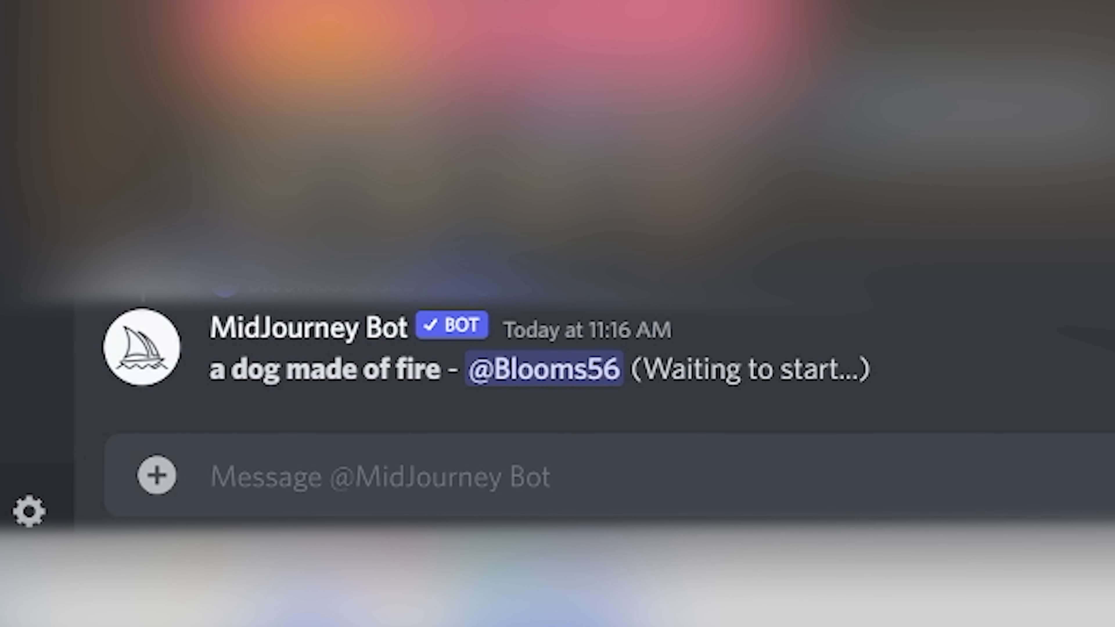
Submit the /imagine prompt "a dog made of fire --ar 2:3" for a 2:3 aspect ratio
type("/imagine prompt a dog")
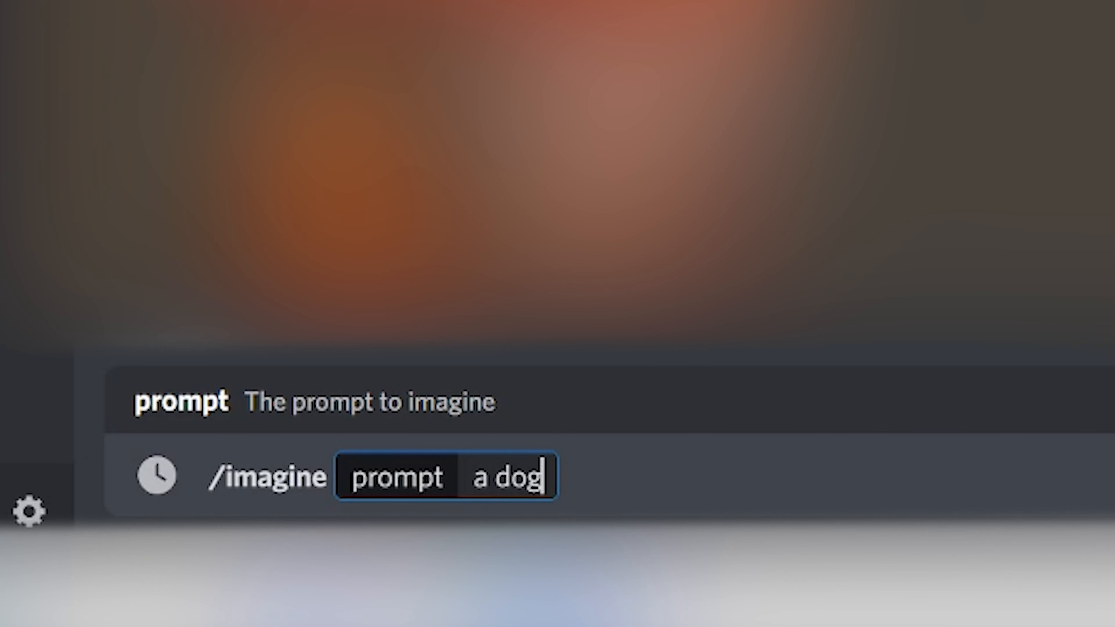
type("m")
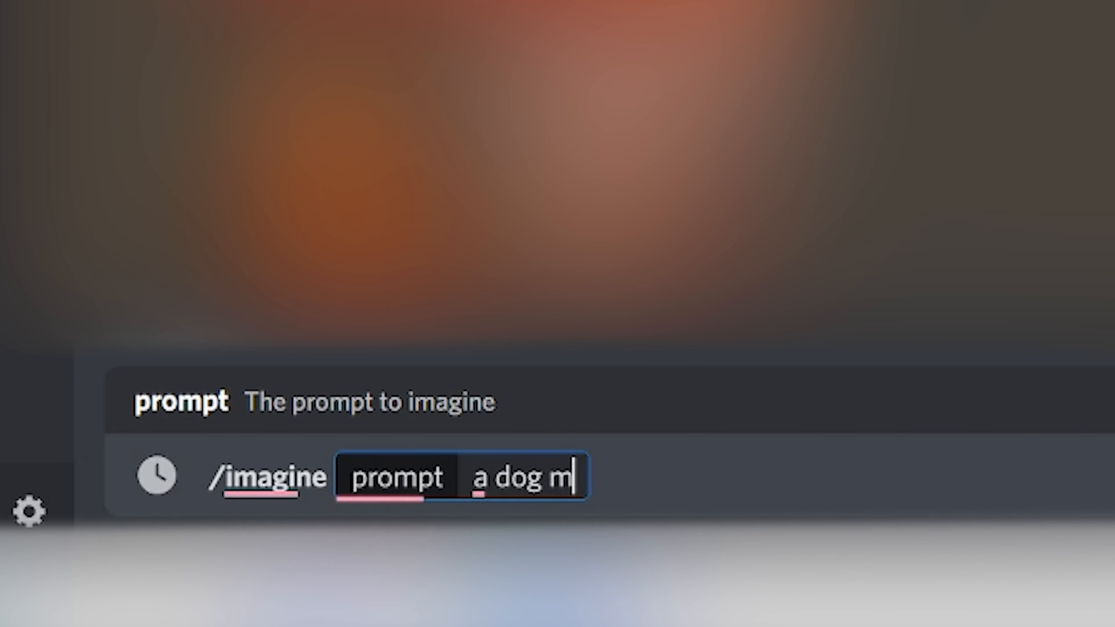
type("ade of fire --ar")
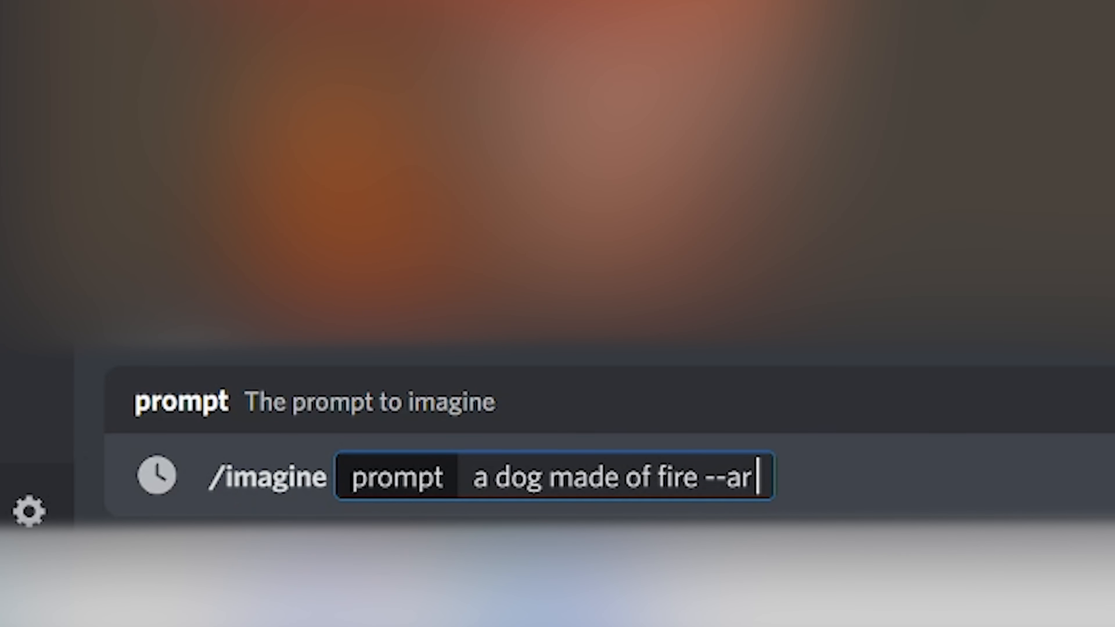
type(" 2:3")
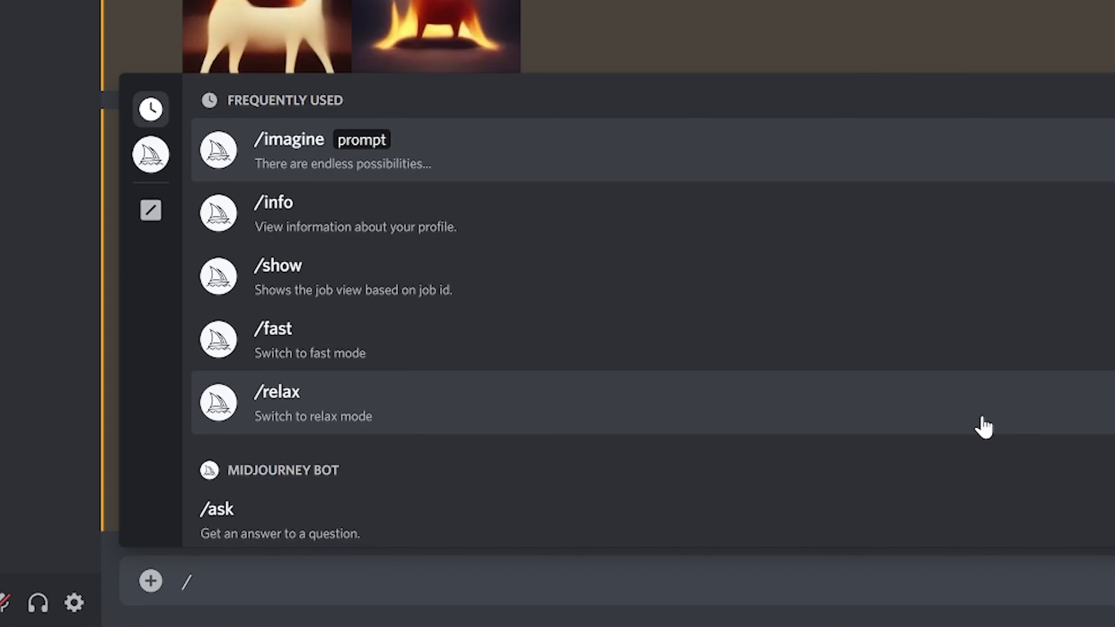
key("Tab")
Submit the /imagine prompt "a dog made of fire --aspect 16:9"
type("a dog ma")
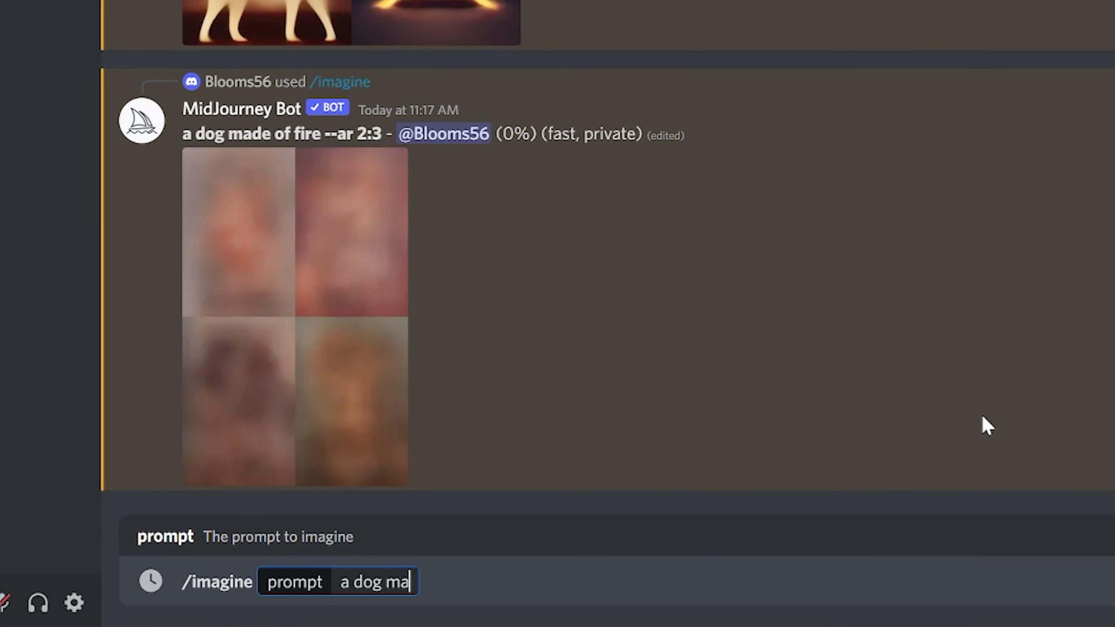
type("de of fire --aspe")
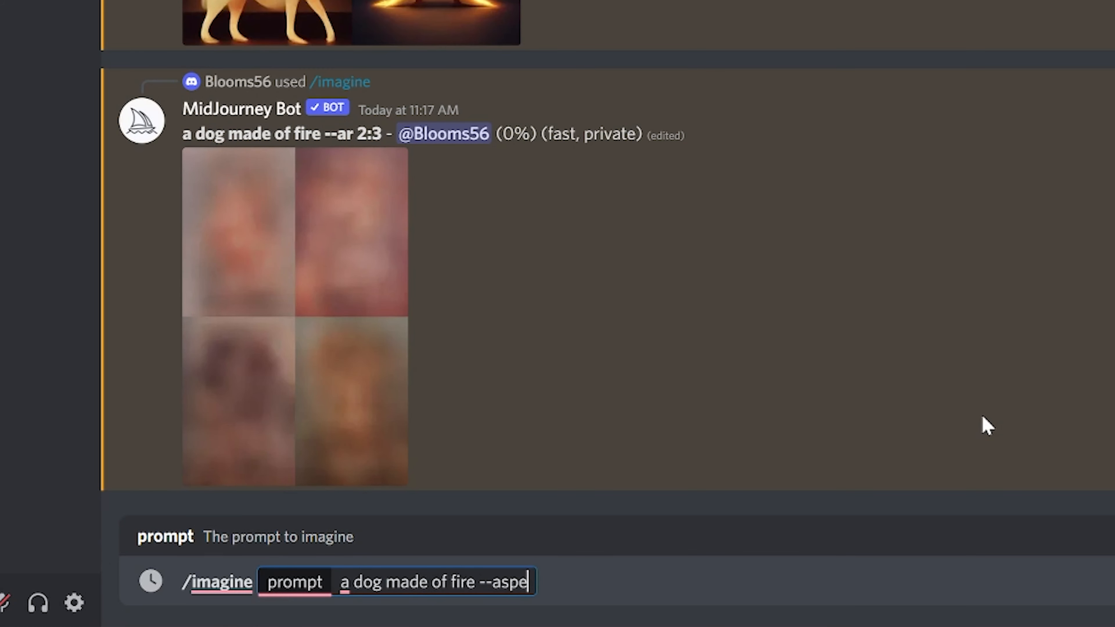
type("ct 16:(")
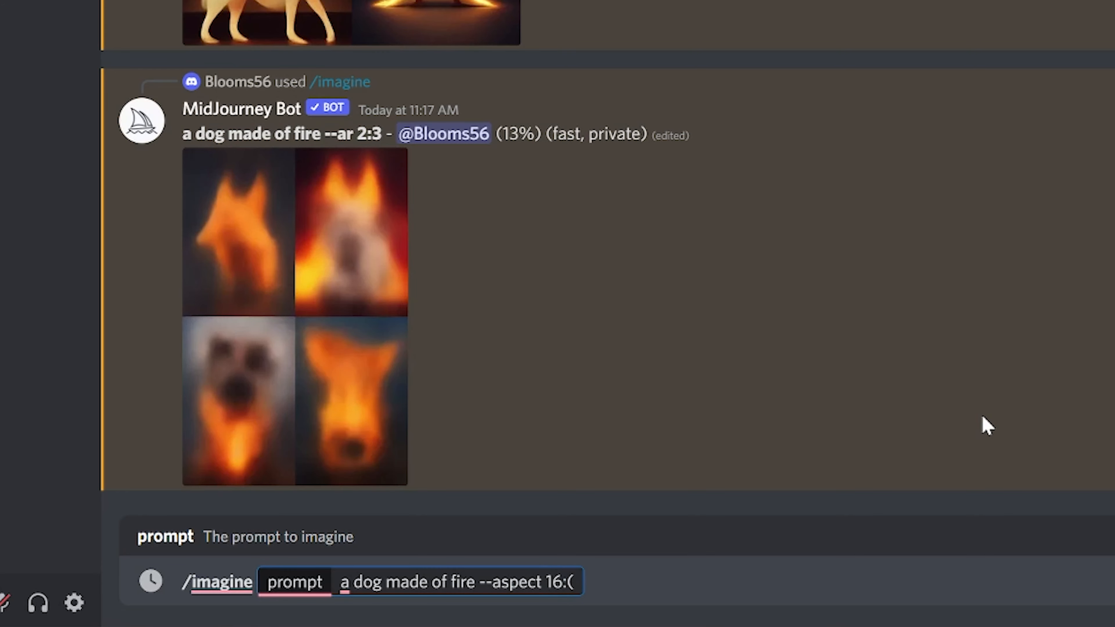
type("9")
key("Return")
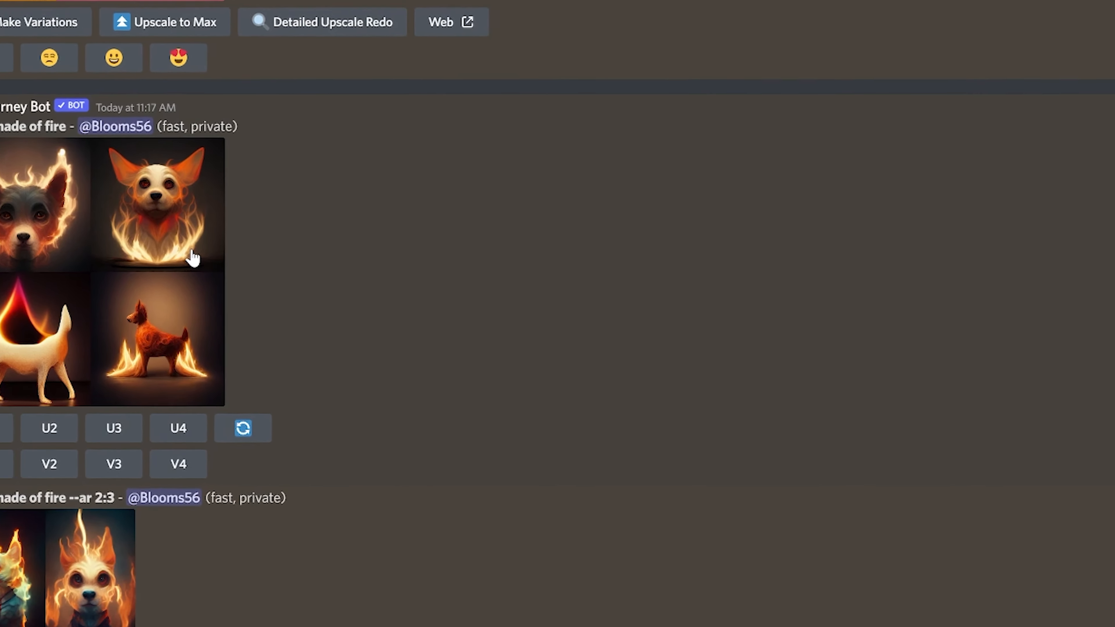
Open the generated fire dog image grids one by one to compare their aspect ratios
left_click(190, 256)
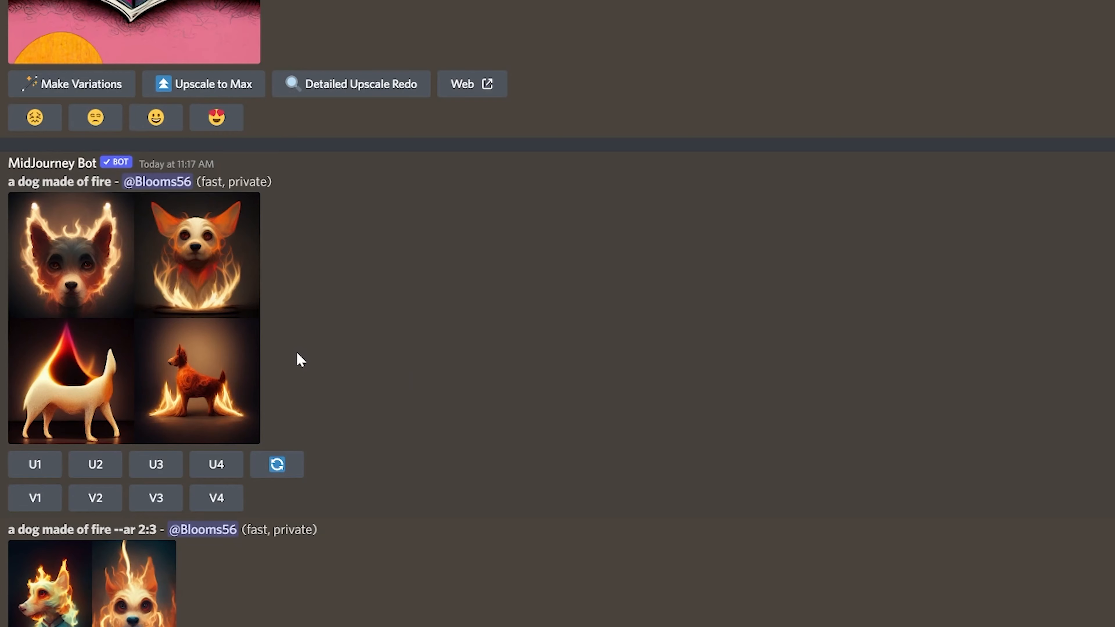
scroll(295, 351, "down", 1)
scroll(283, 365, "down", 1)
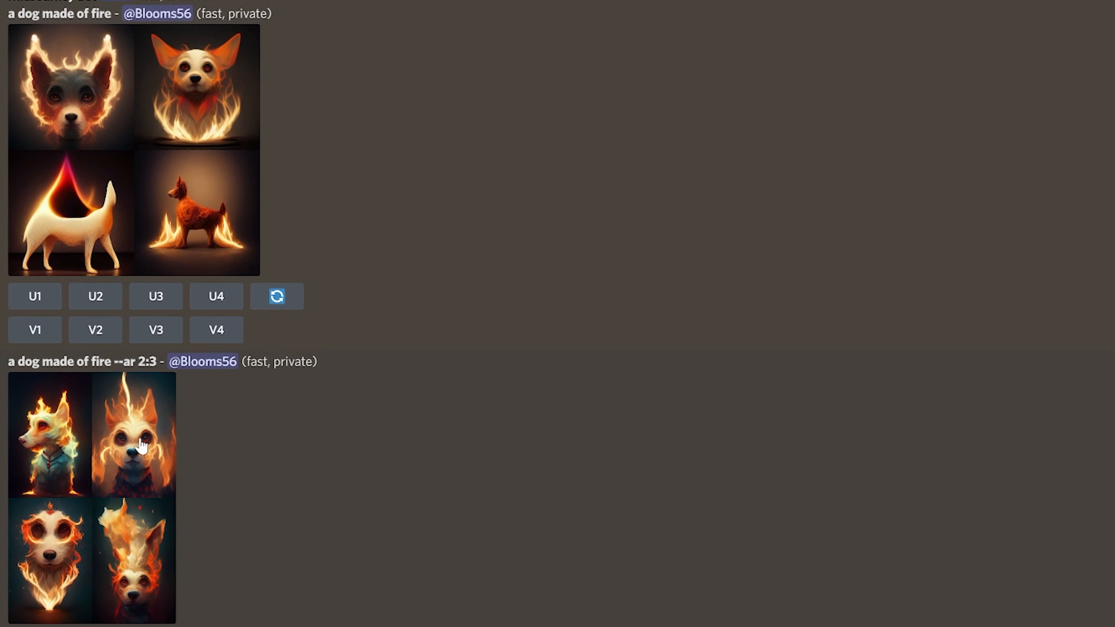
left_click(142, 446)
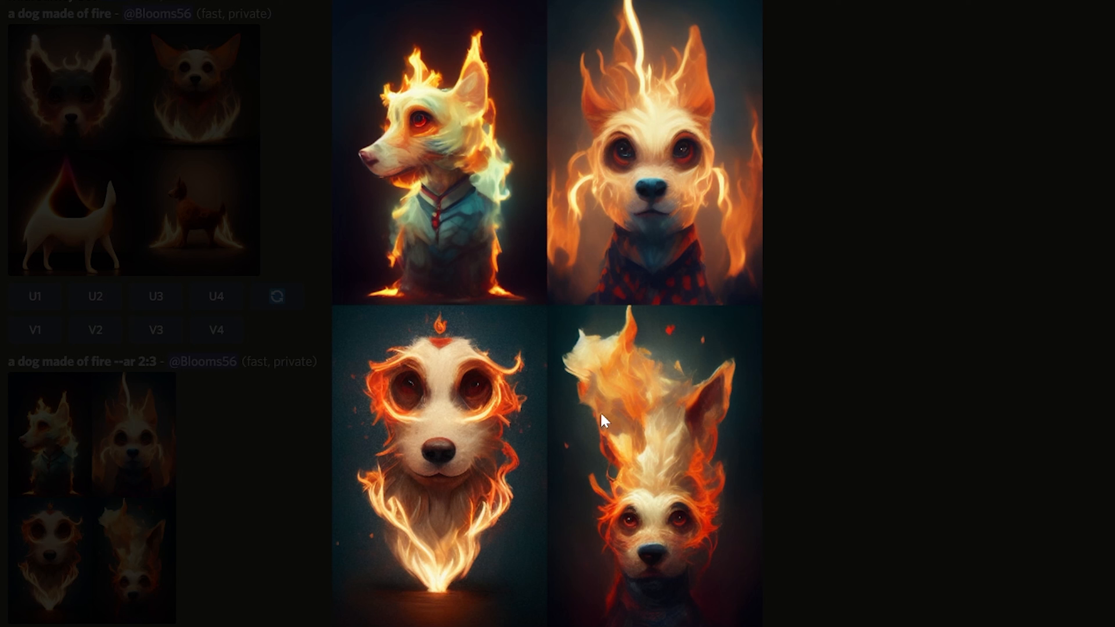
left_click(791, 448)
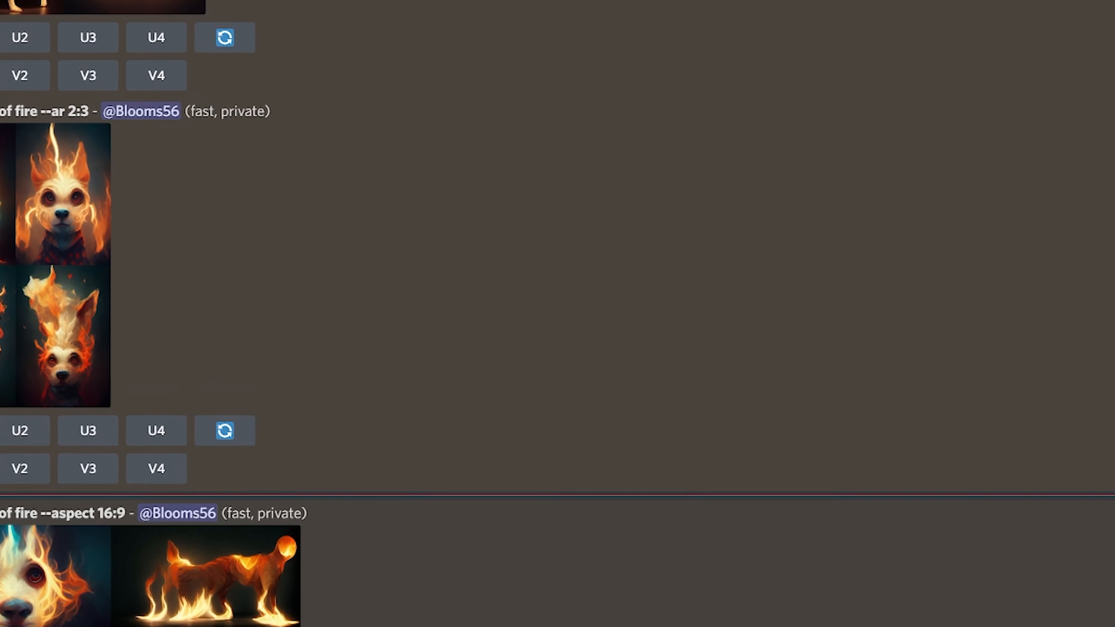
left_click(87, 615)
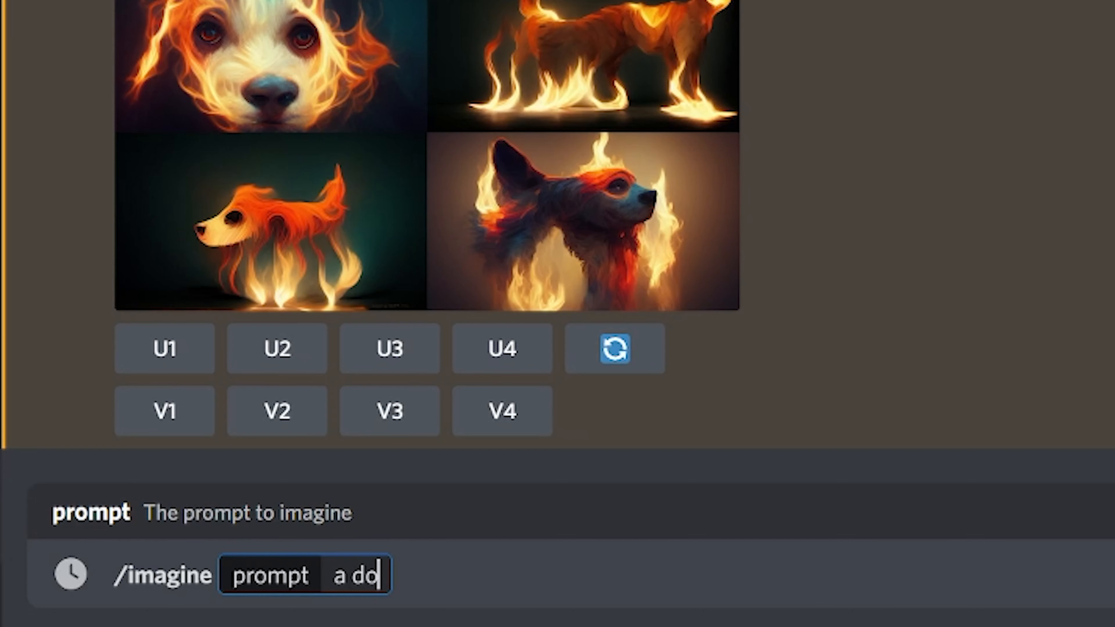
Submit the /imagine prompt "a dog made of fire --wallpaper"
type("g m")
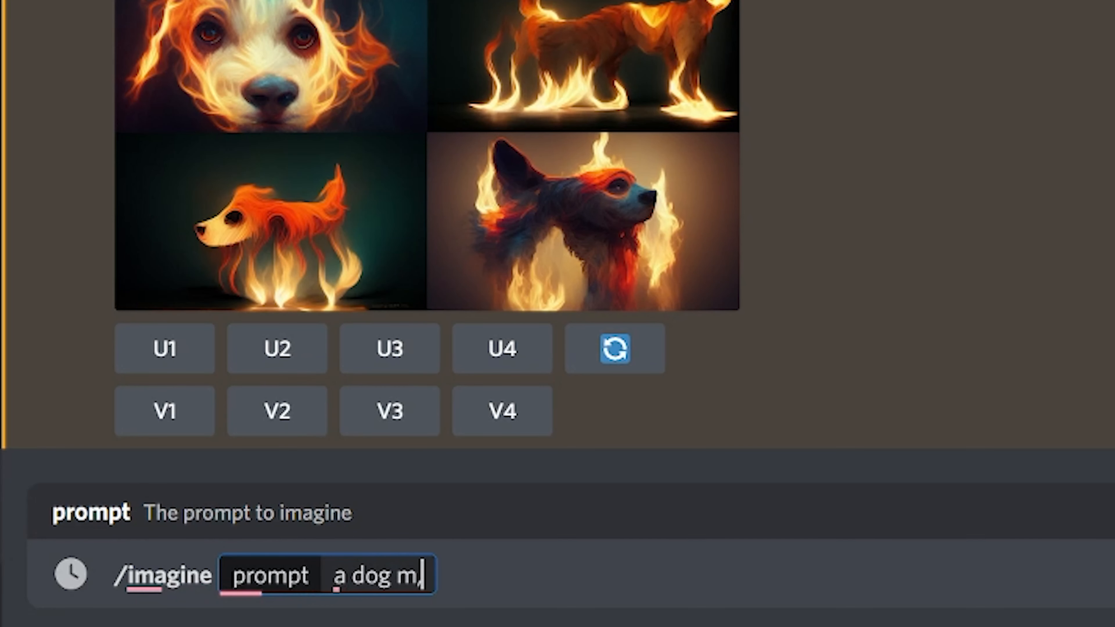
type("ade of fire -")
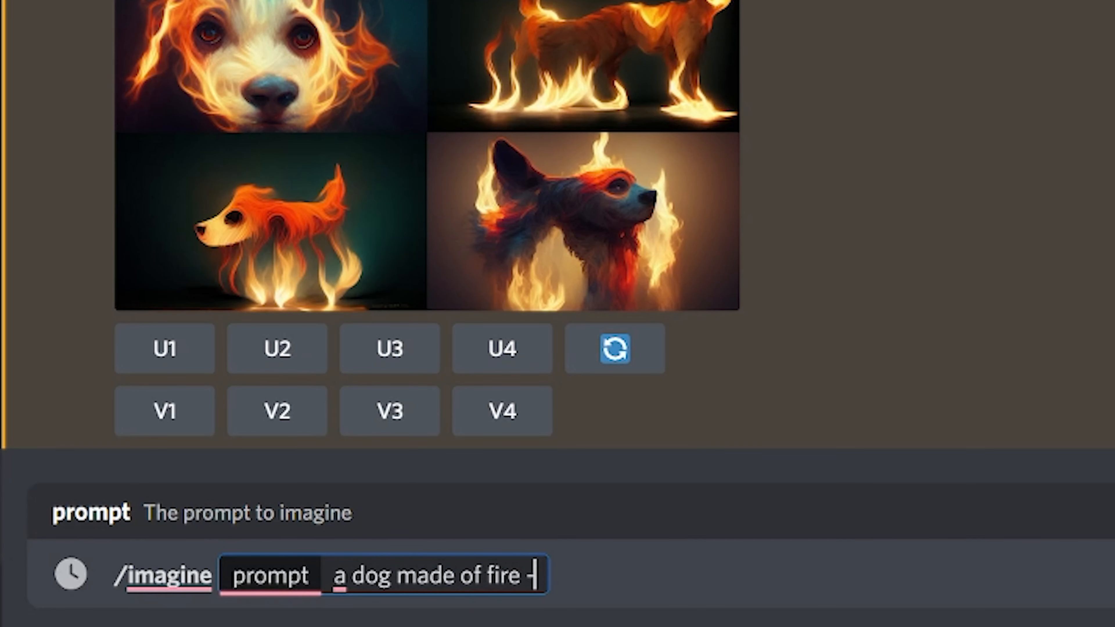
type("-wallpaper")
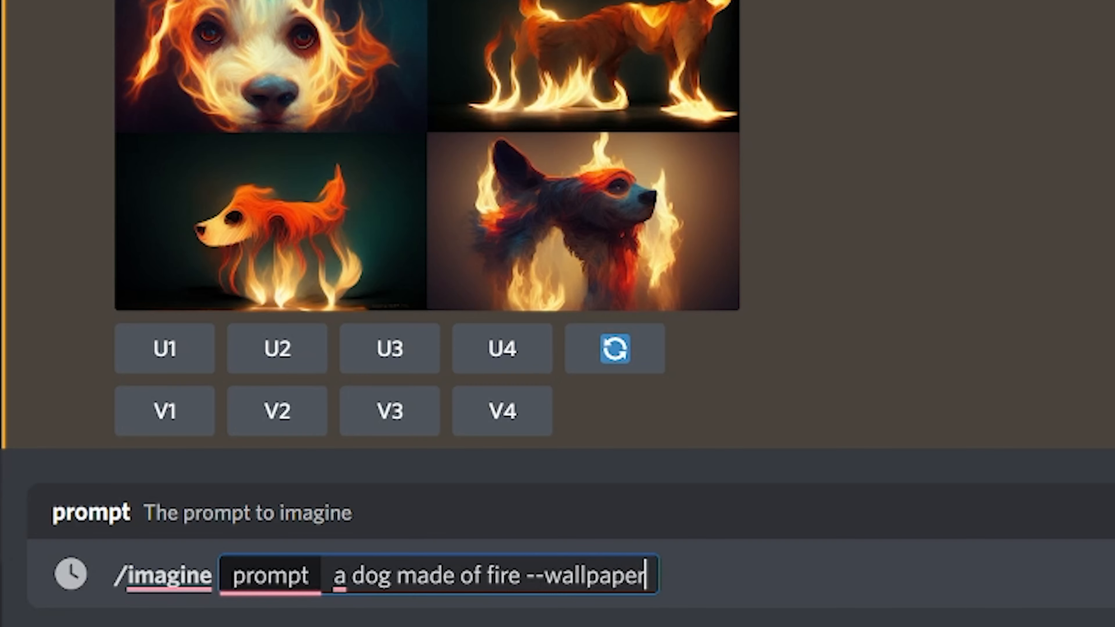
key("Return")
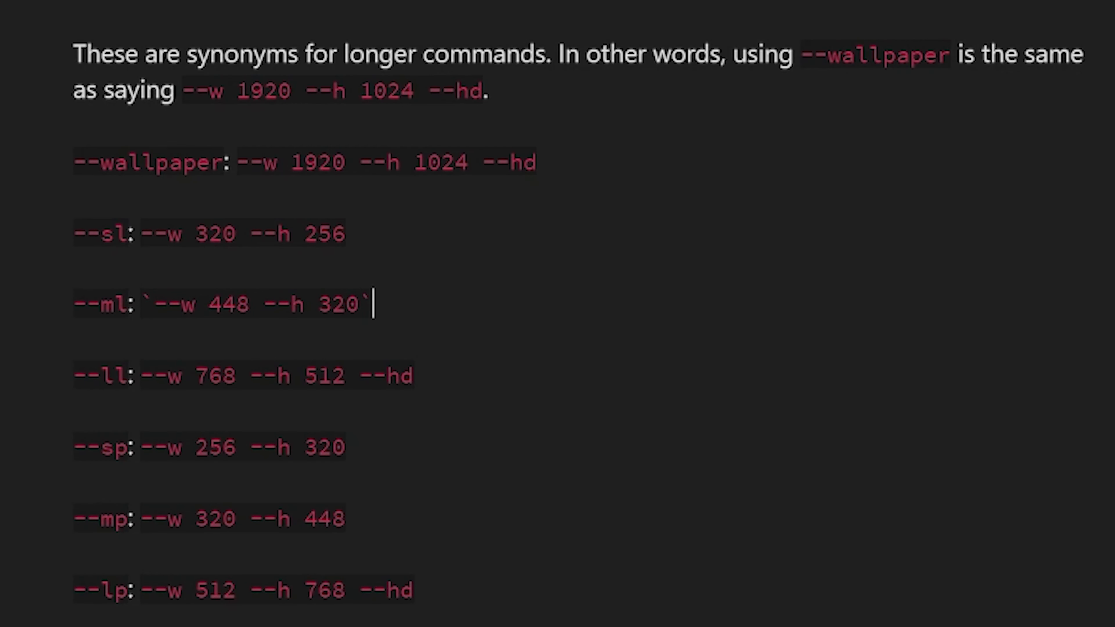
Submit the /imagine prompt "scenic landscape of a mountain village --ar 16:9 --seed 1001"
left_click(565, 162)
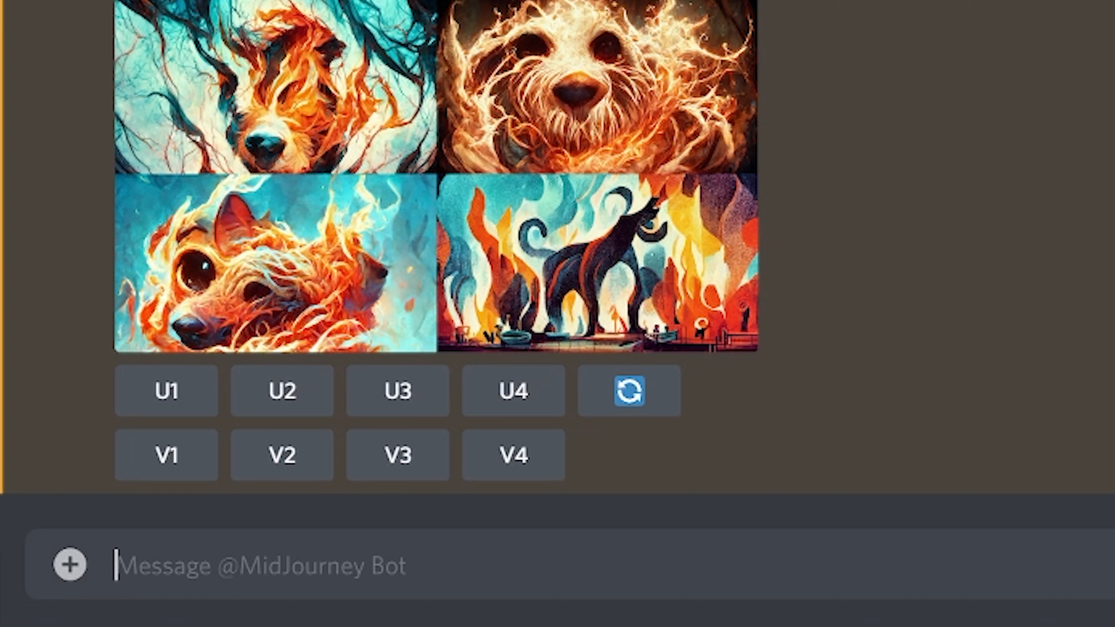
type("/")
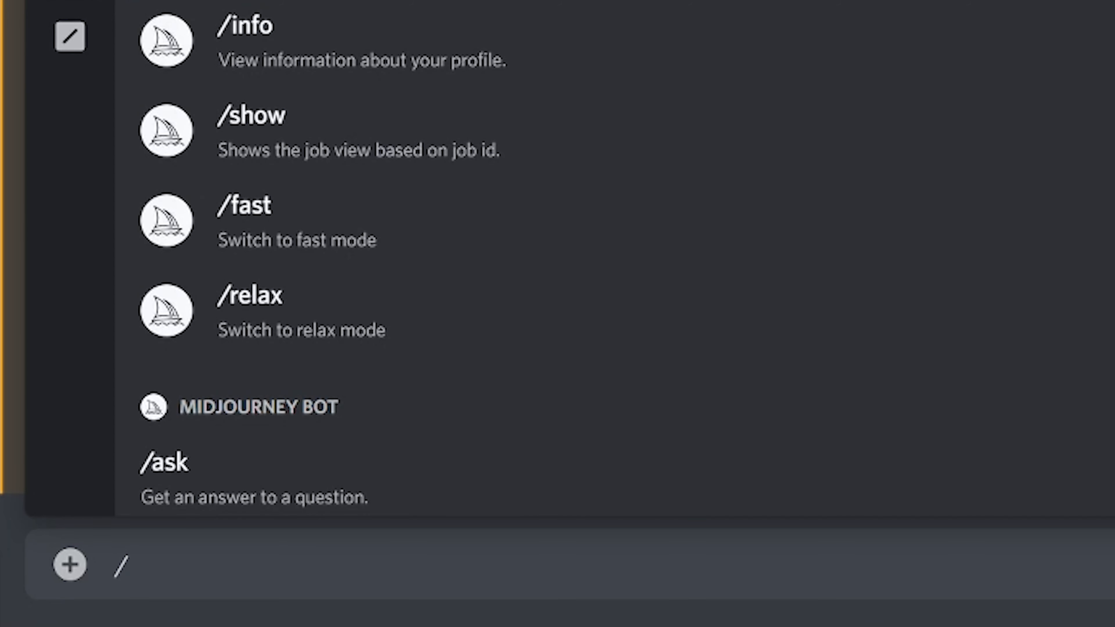
key("Return")
type("scen")
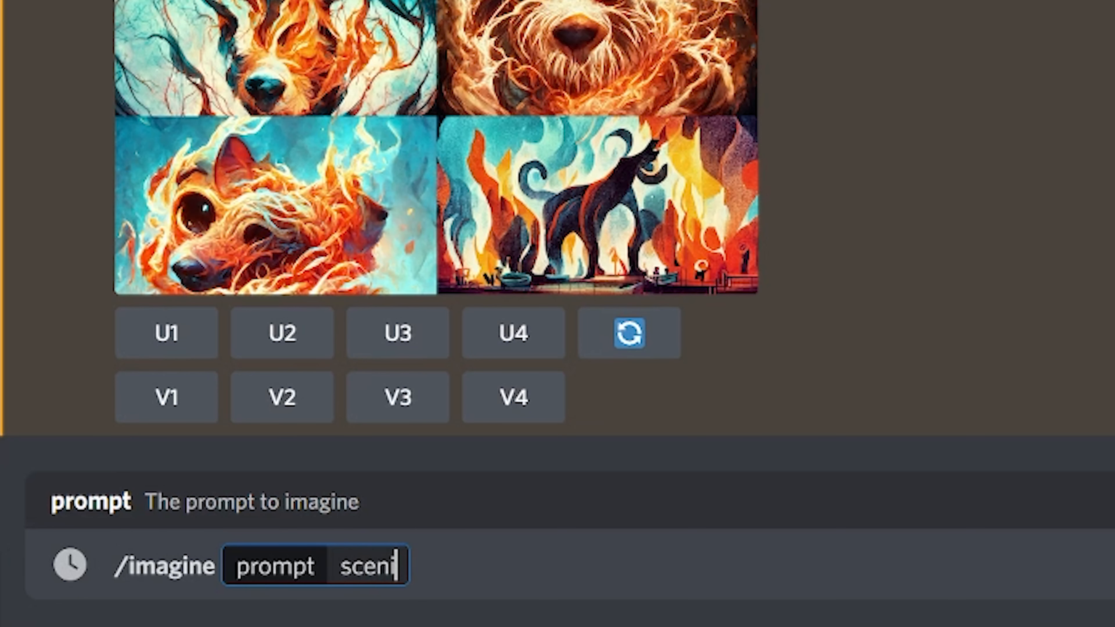
type("ic landscape o")
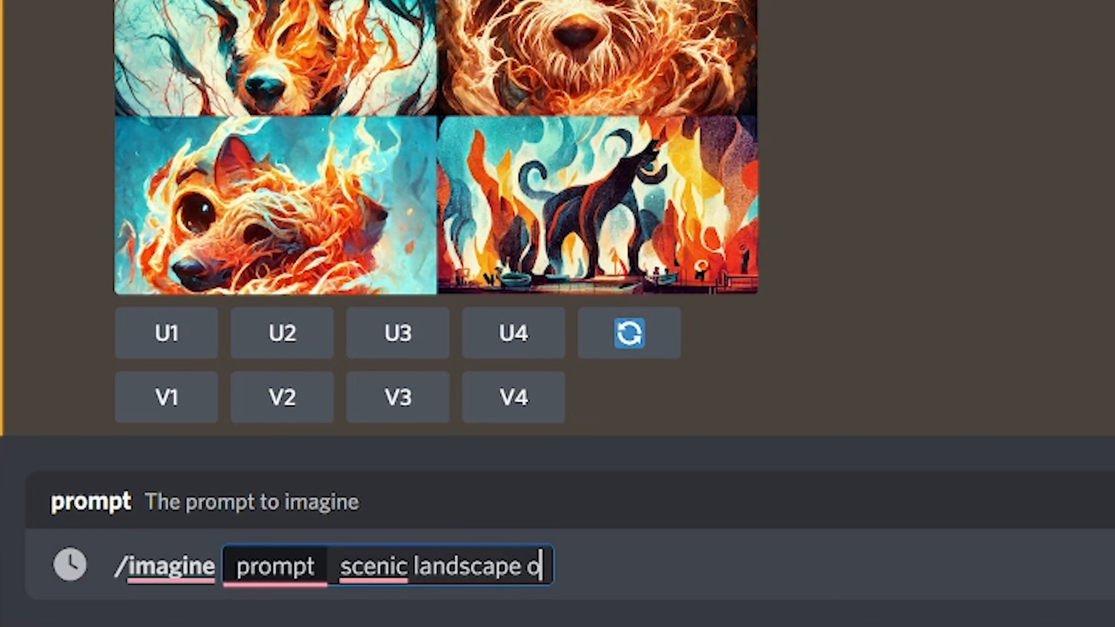
type("f a mountain vill")
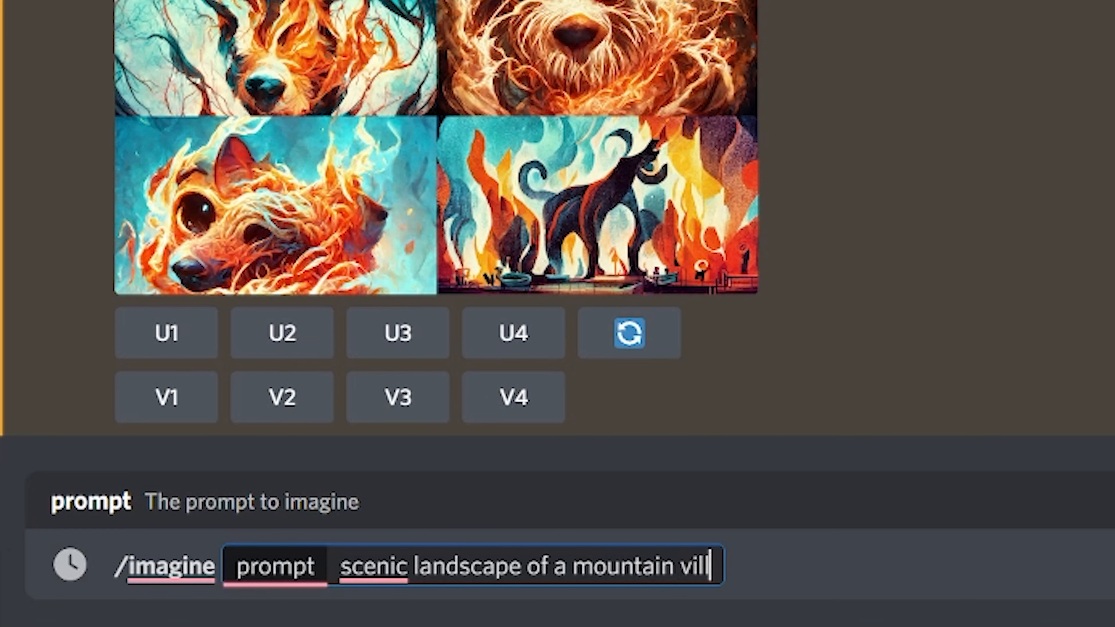
type("age ")
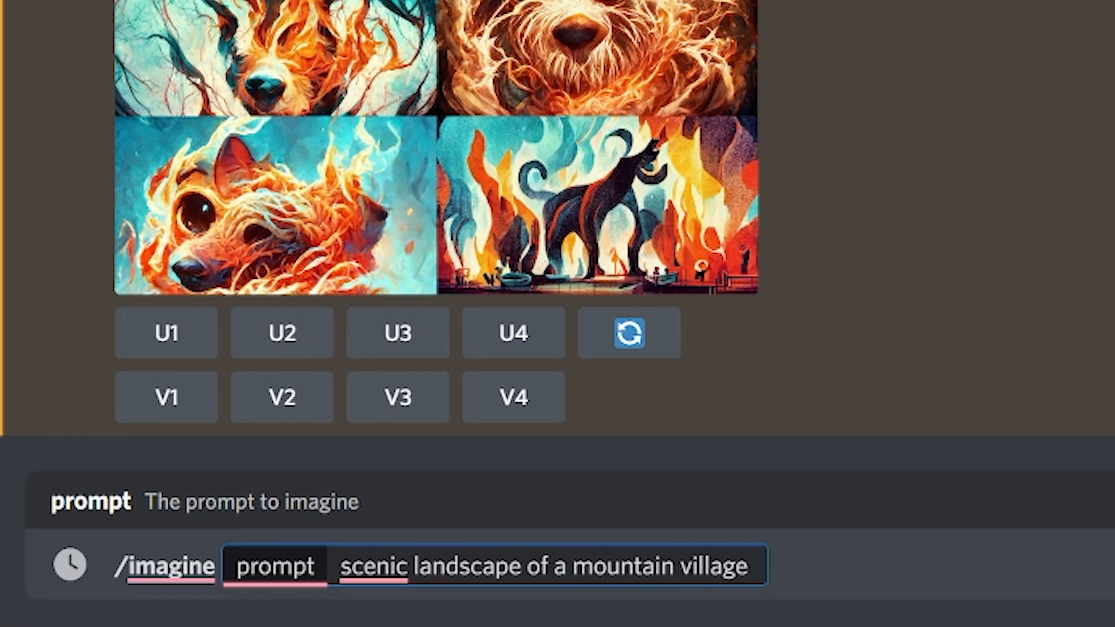
type("--ar")
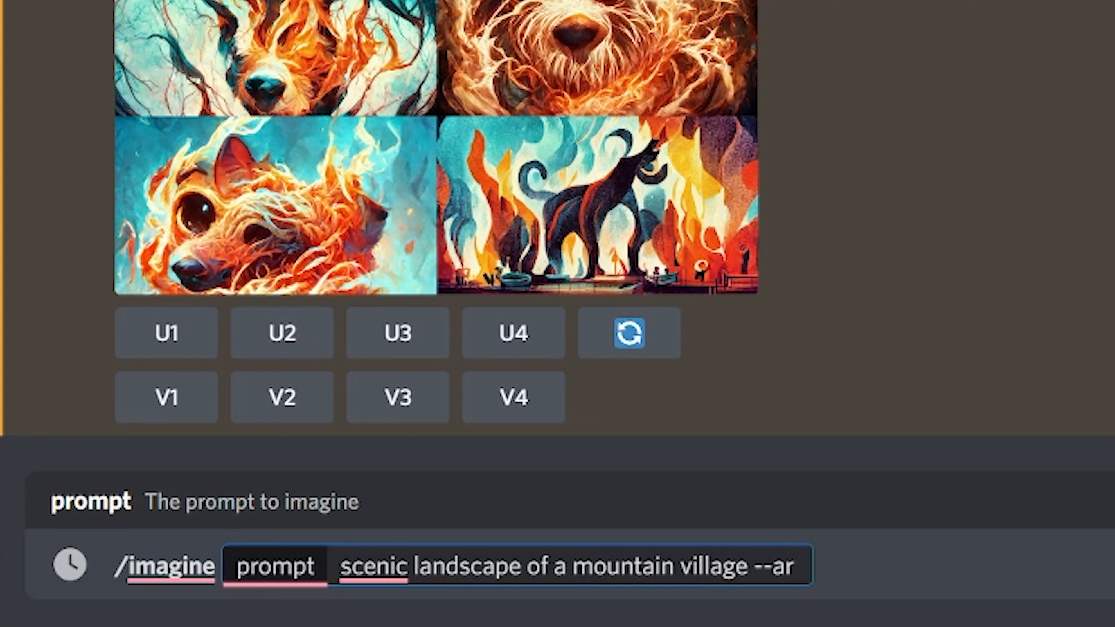
type(" 16:9")
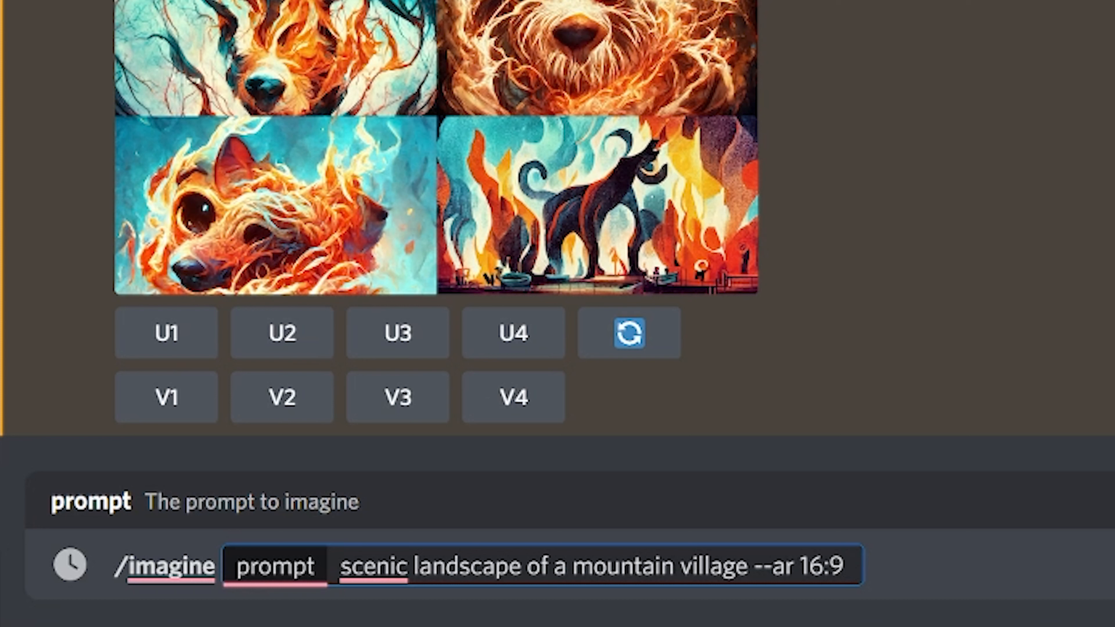
type("--seed 1001")
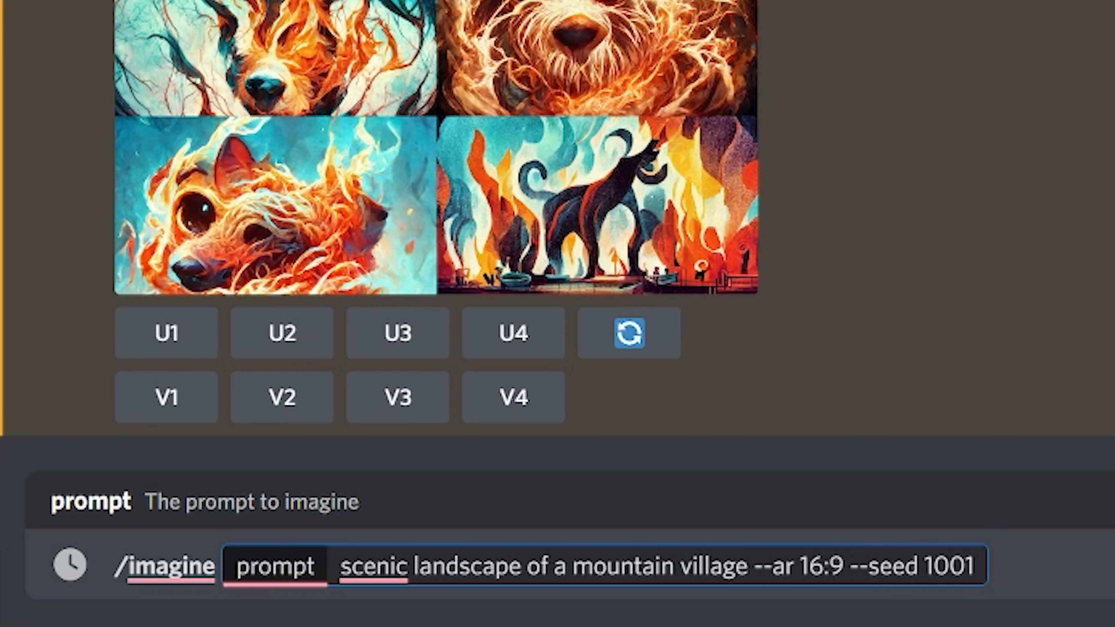
key("Return")
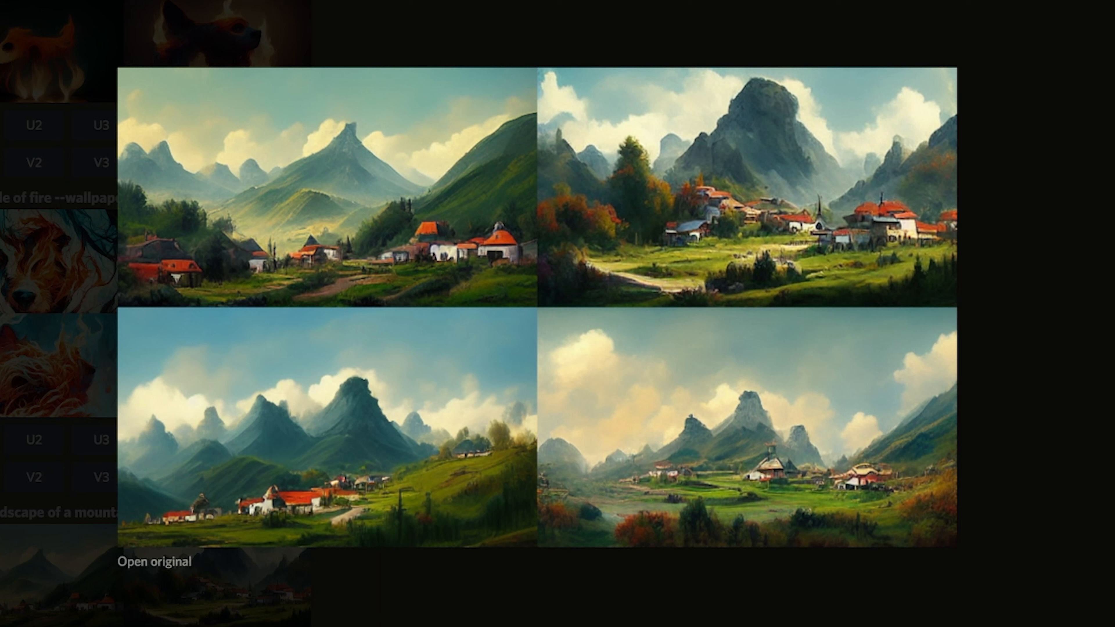
Open the seeded and unseeded mountain village image grids to compare them
left_click(448, 605)
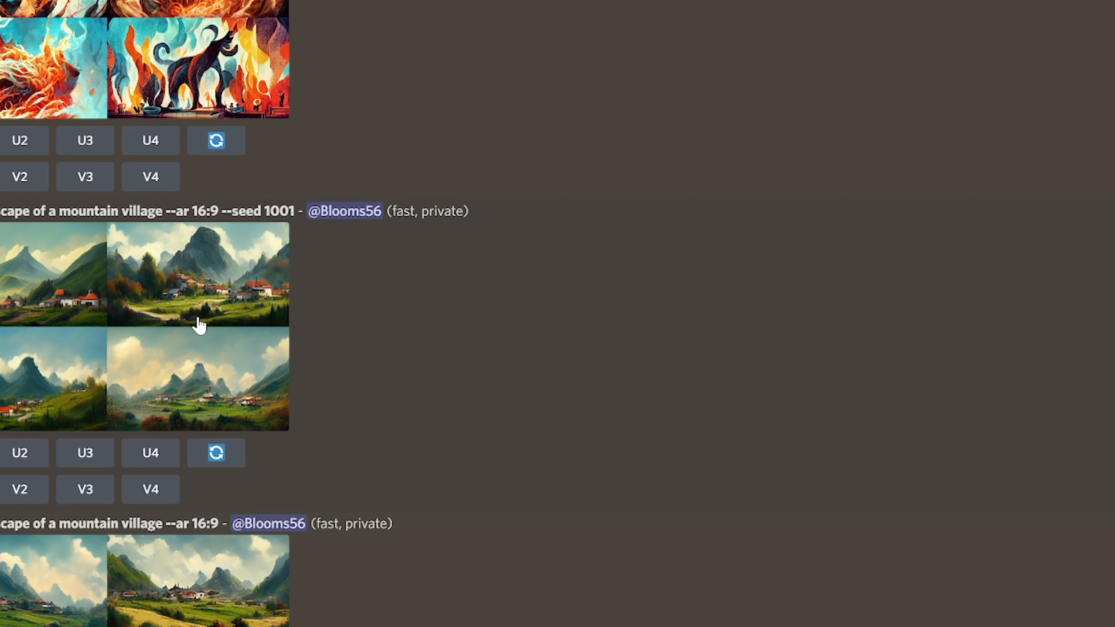
left_click(199, 325)
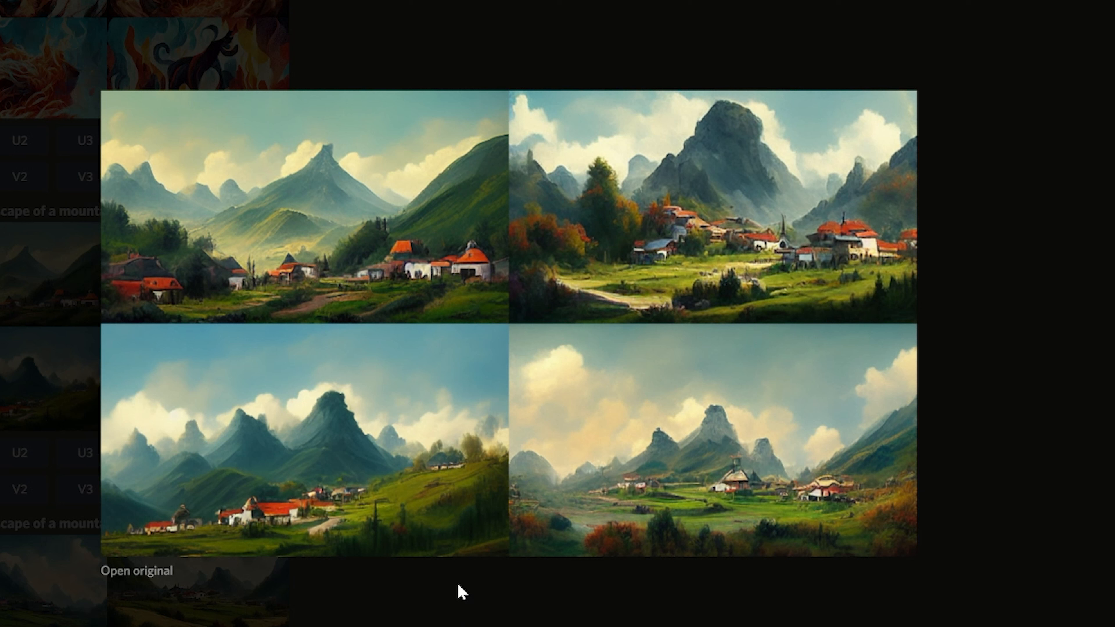
left_click(464, 595)
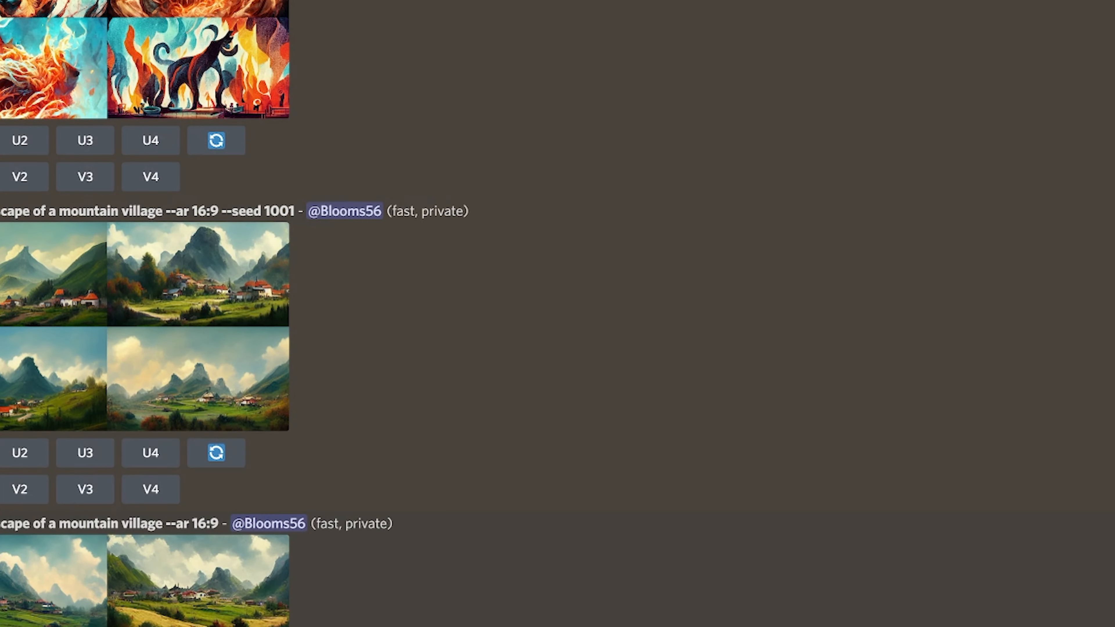
left_click(194, 582)
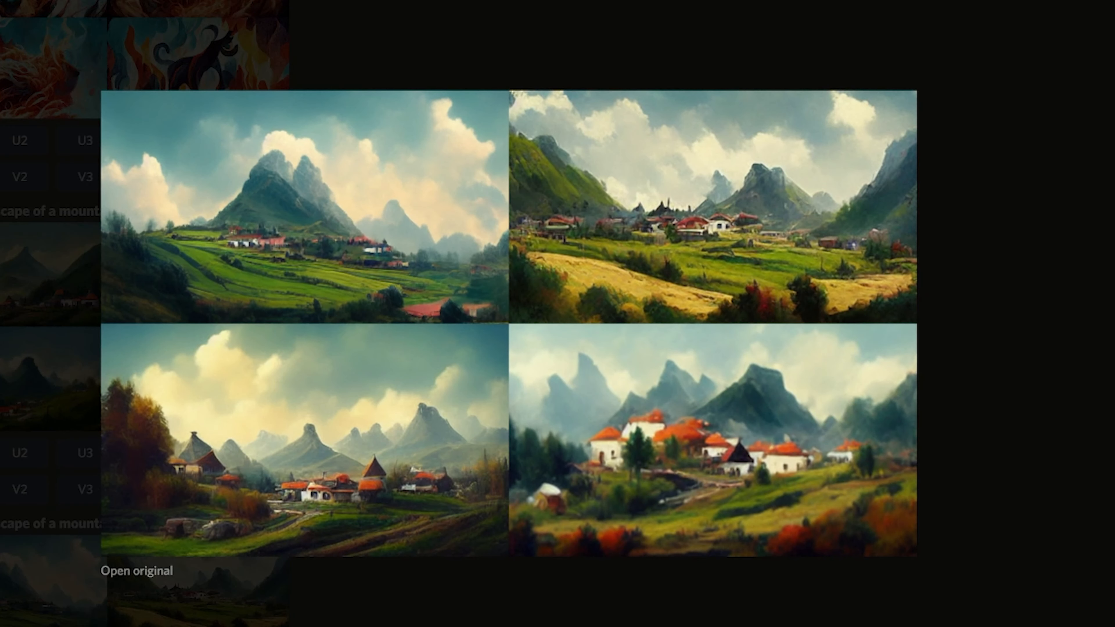
left_click(624, 614)
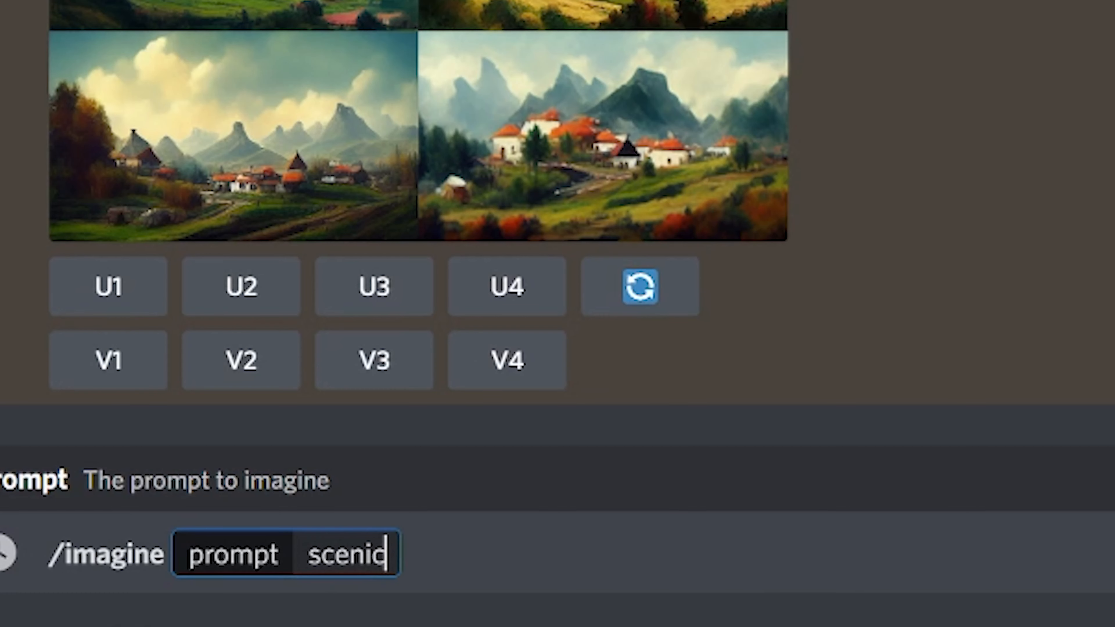
Submit the /imagine prompt "scenic landscape of a mountain village --ar 16:9 --no mountains"
type("landsca")
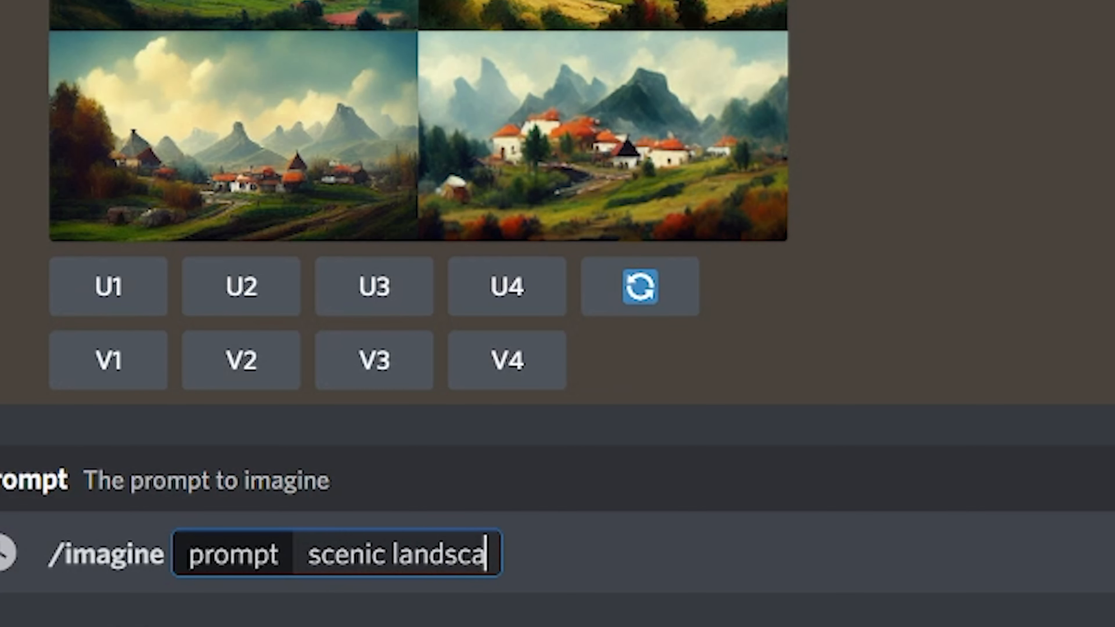
type("pe of a mountain v")
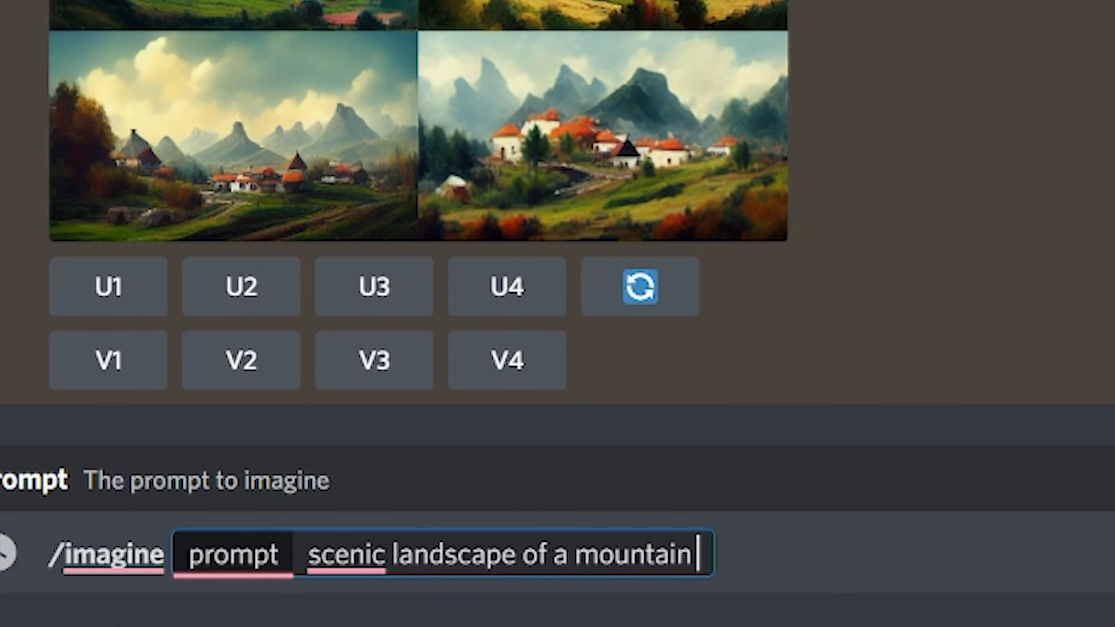
type("illage --ar 16:9 --no mountains")
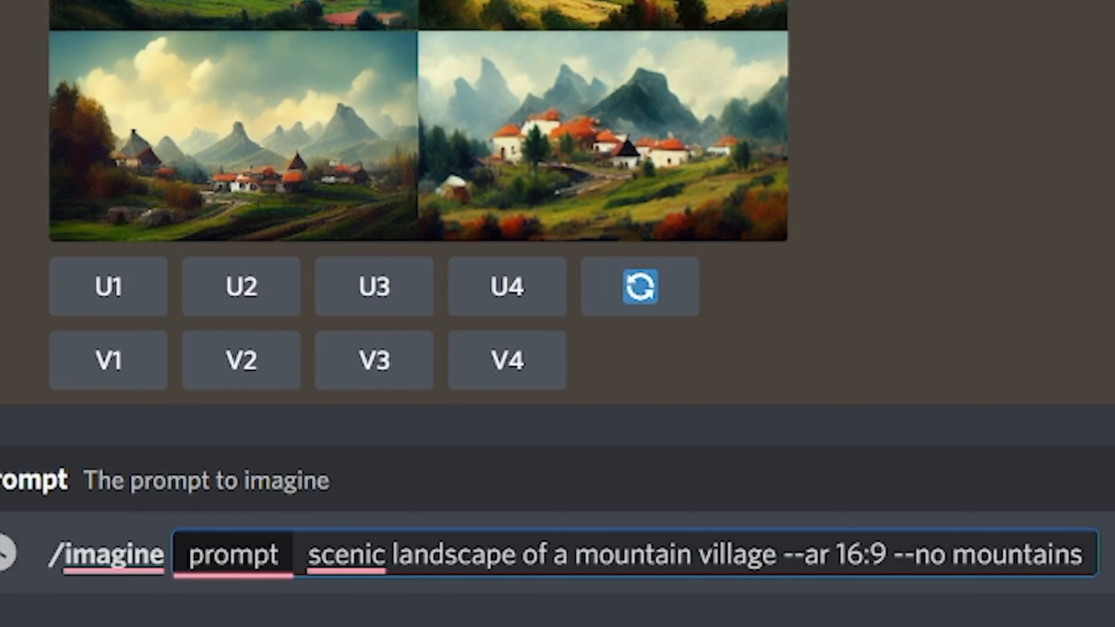
key("Return")
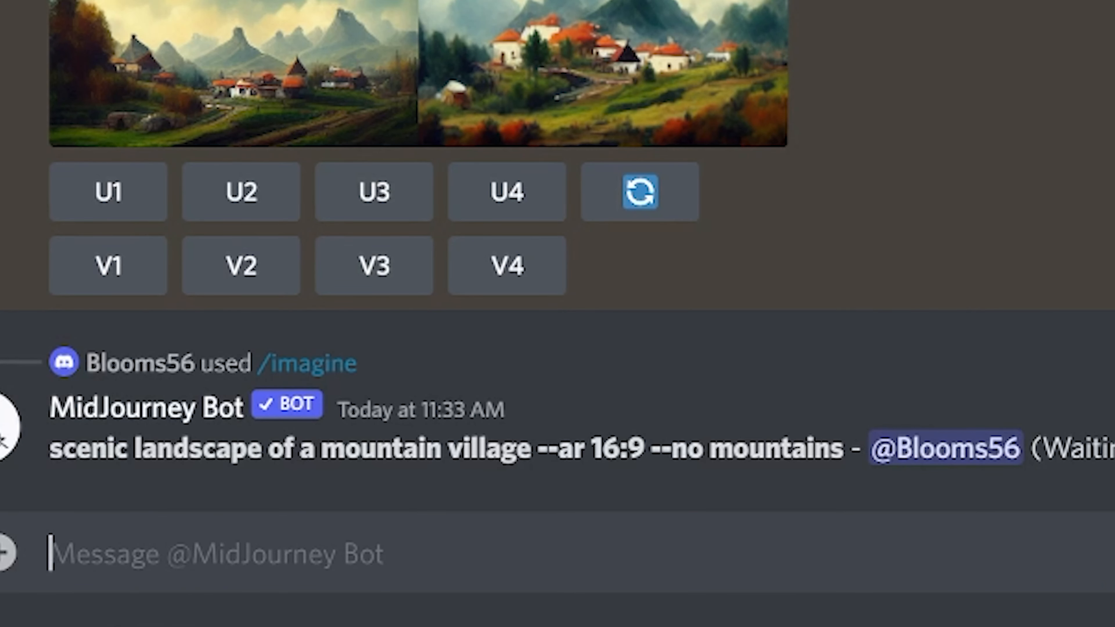